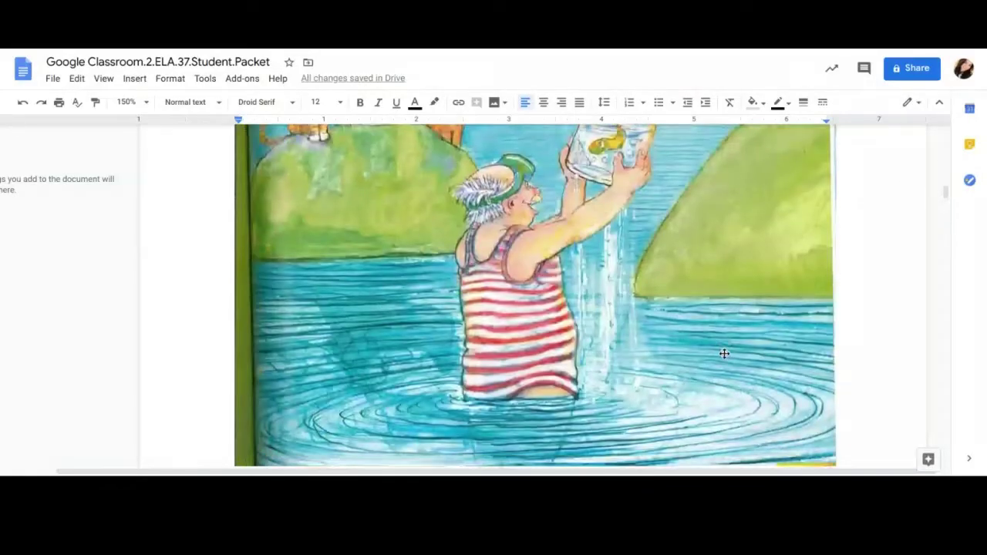
Look through the packet's remaining story pages and comprehension question tables up to the Central Idea page
scroll(723, 353, down, 20)
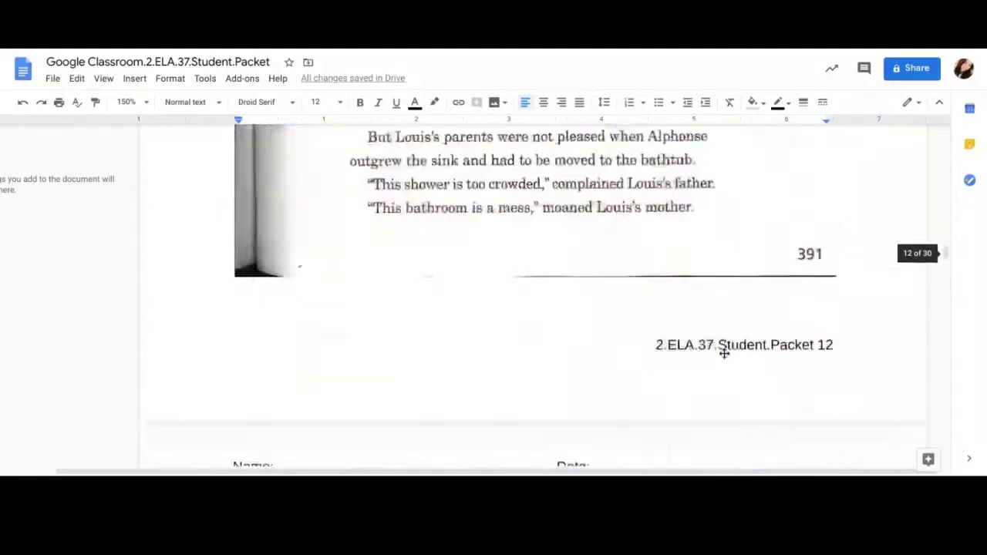
scroll(724, 353, down, 20)
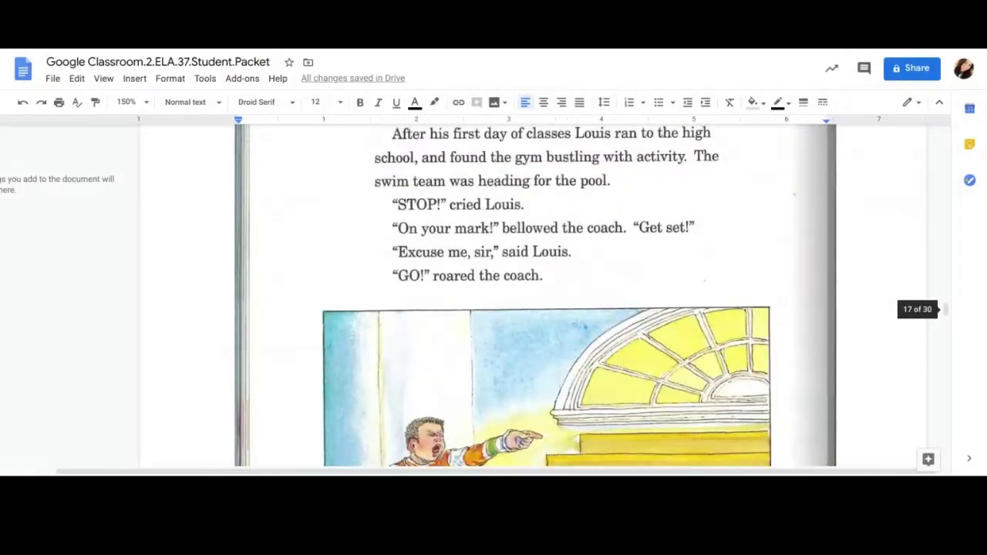
scroll(724, 354, down, 20)
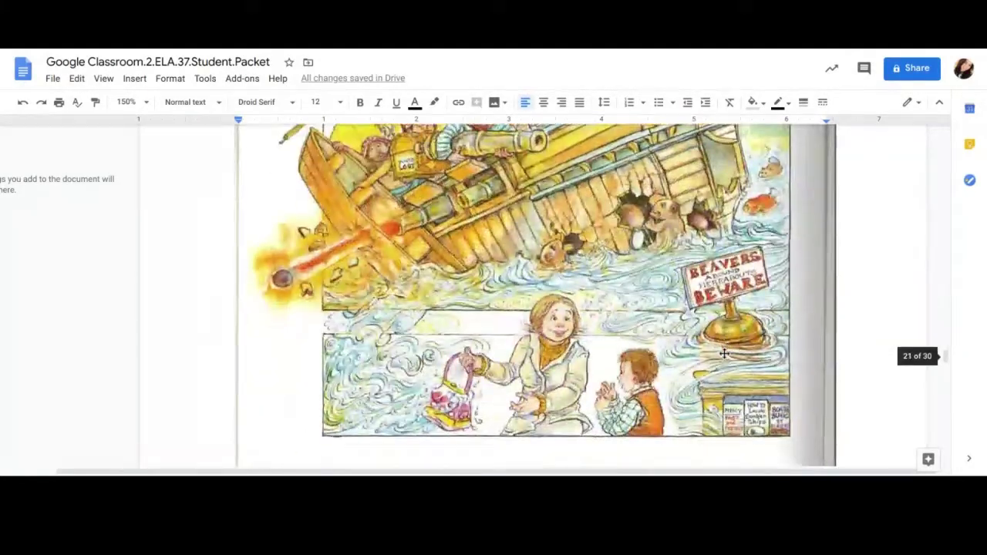
scroll(724, 353, down, 20)
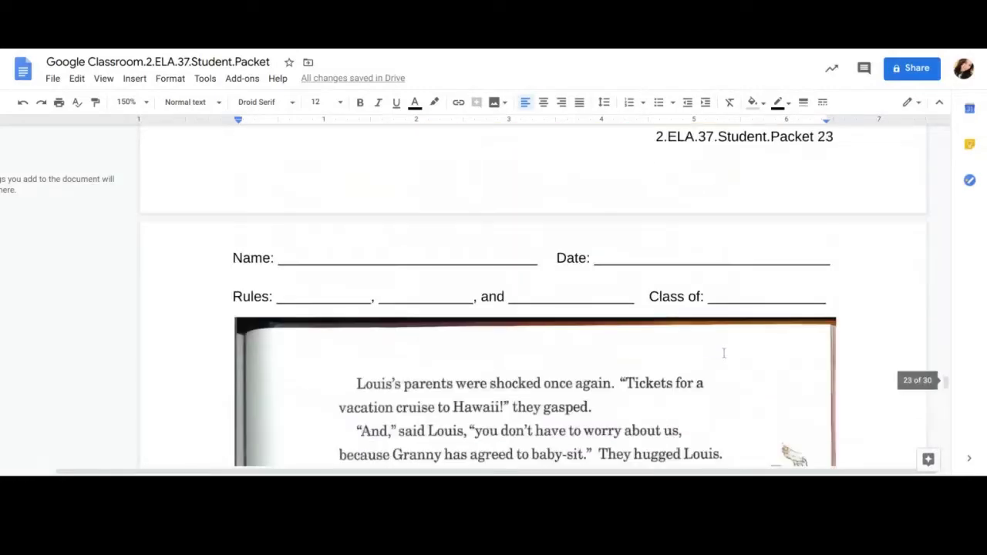
scroll(724, 353, down, 20)
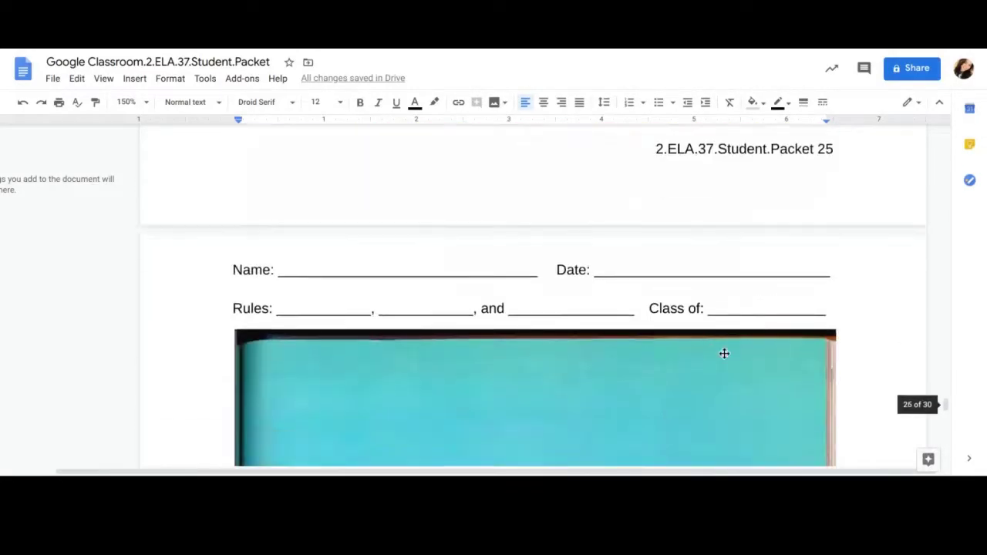
scroll(724, 354, down, 15)
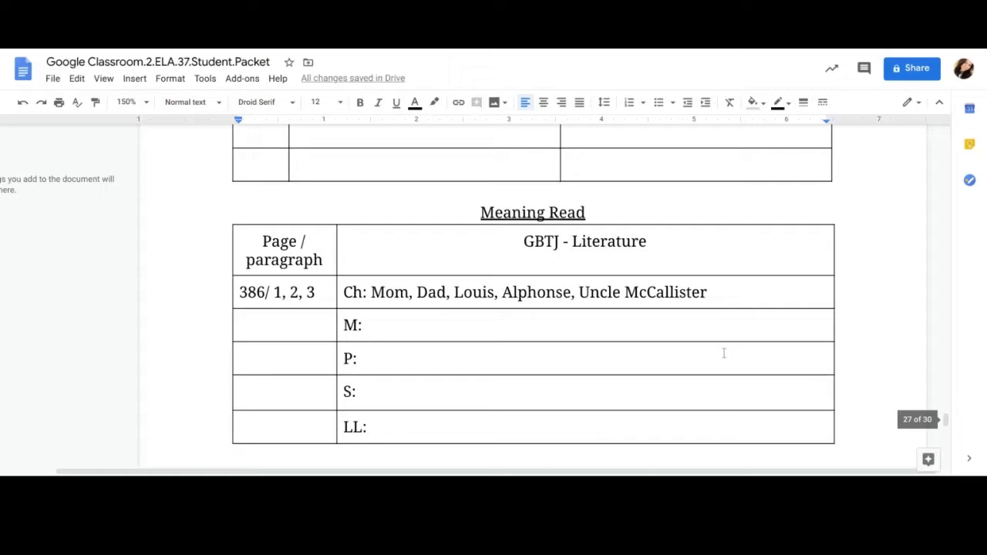
scroll(724, 353, down, 20)
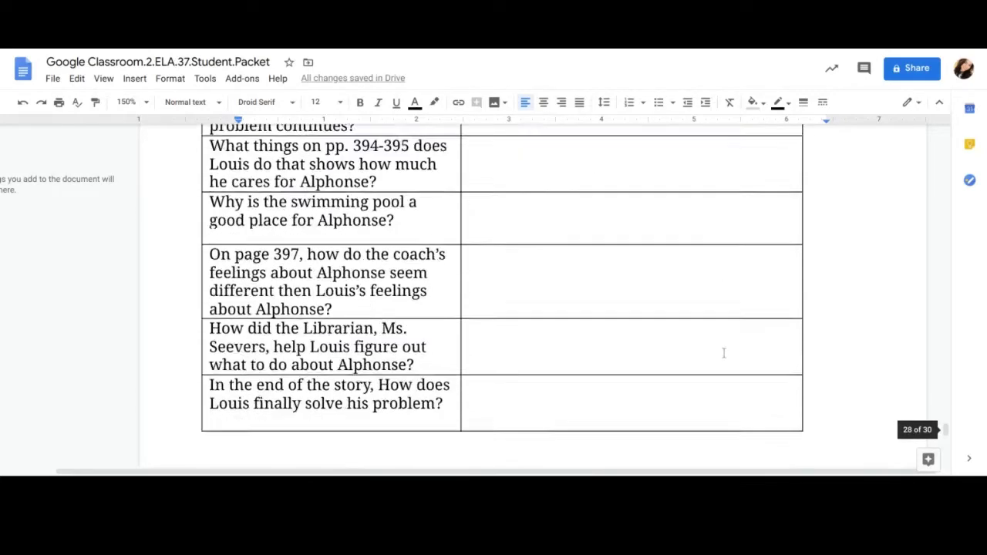
scroll(724, 353, up, 10)
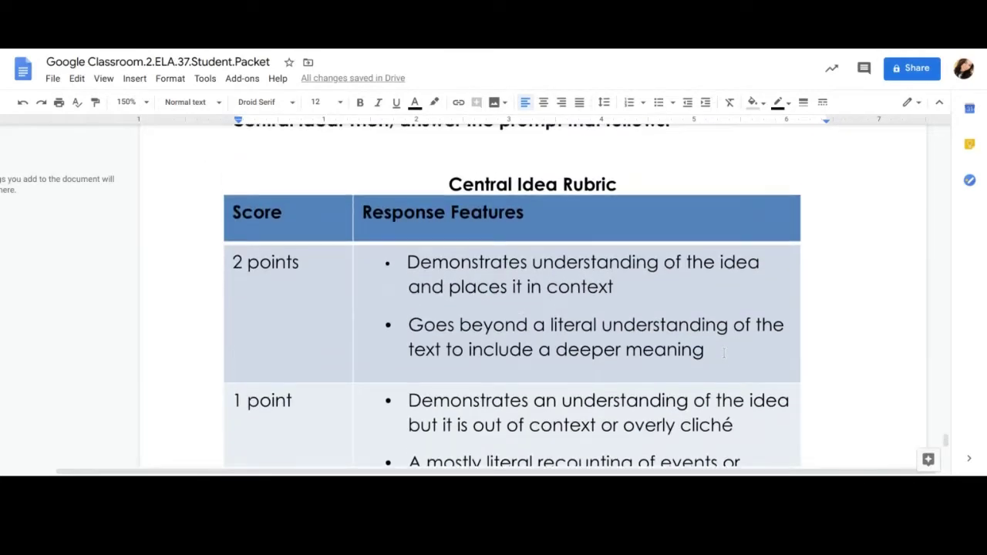
Review the Central Idea directions and rubric, and place the cursor after "CI:" in the box on page 29
scroll(724, 353, down, 3)
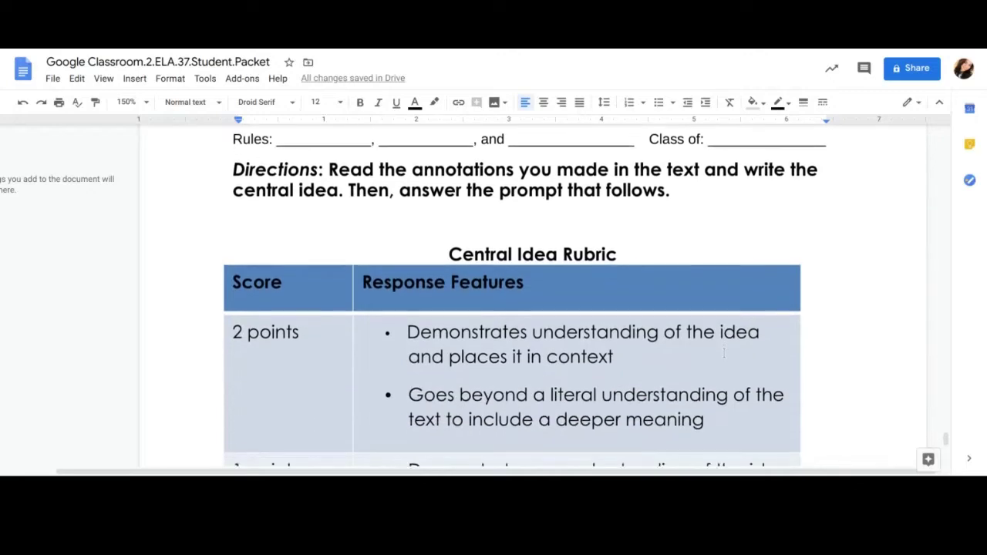
scroll(724, 353, up, 1)
scroll(724, 353, up, 1)
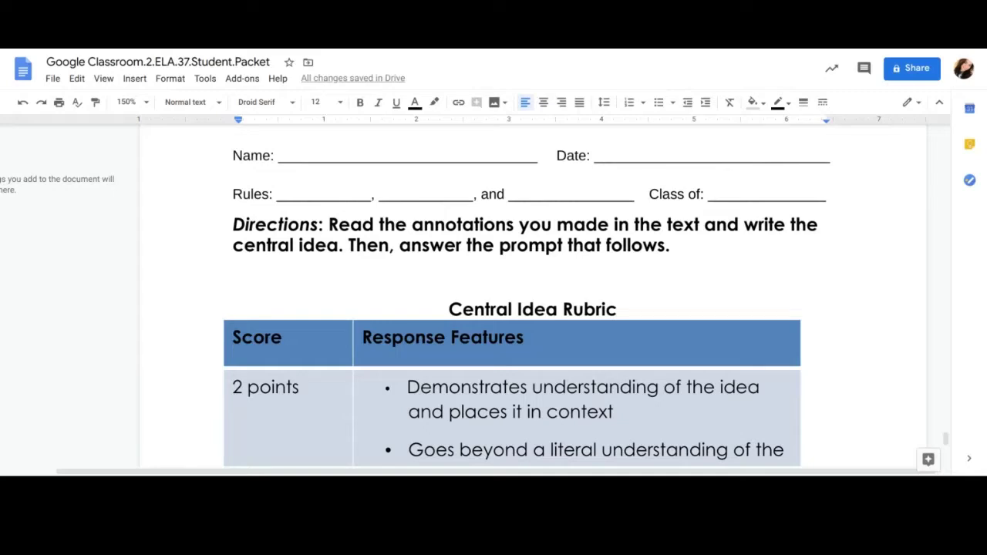
scroll(724, 353, down, 10)
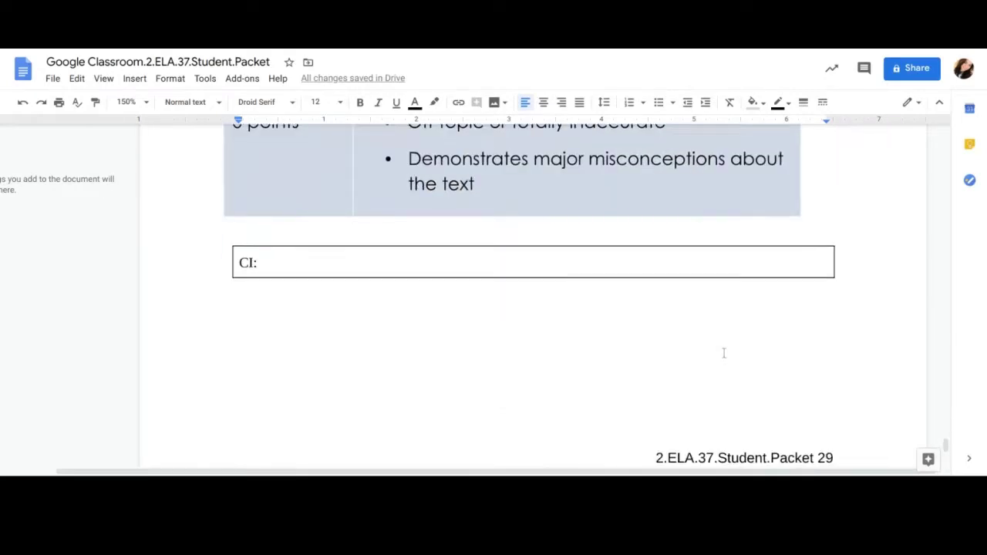
scroll(724, 353, up, 1)
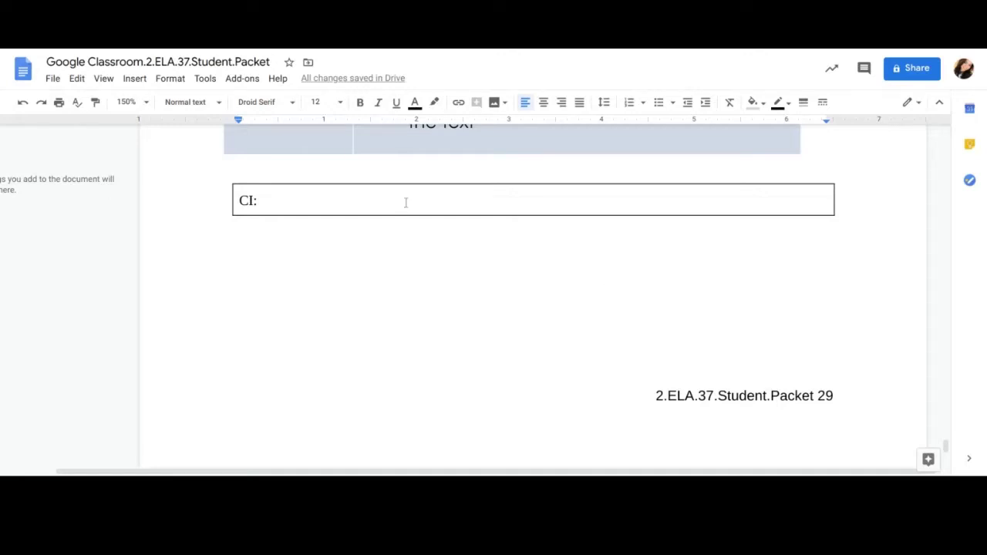
click(301, 200)
scroll(303, 204, down, 1)
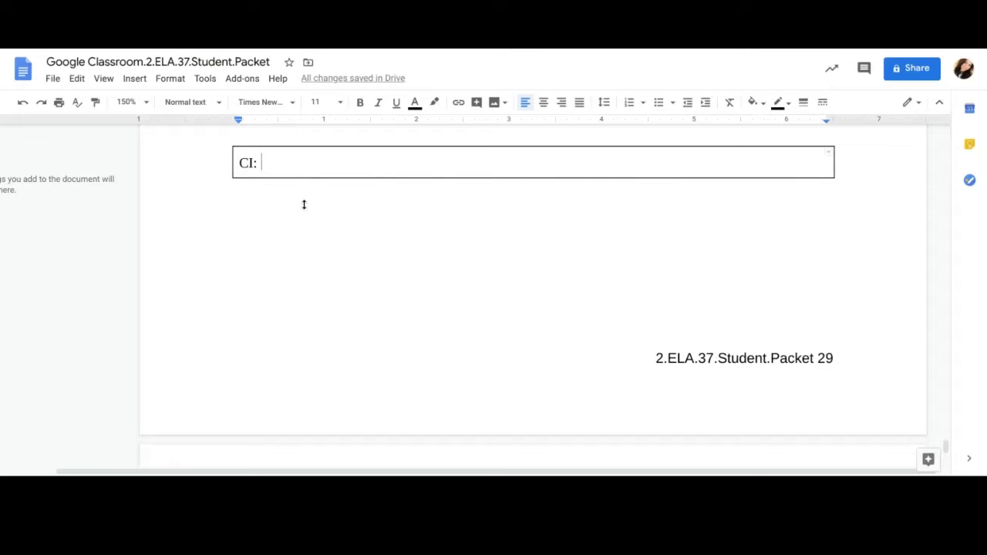
scroll(304, 205, down, 1)
scroll(304, 204, up, 1)
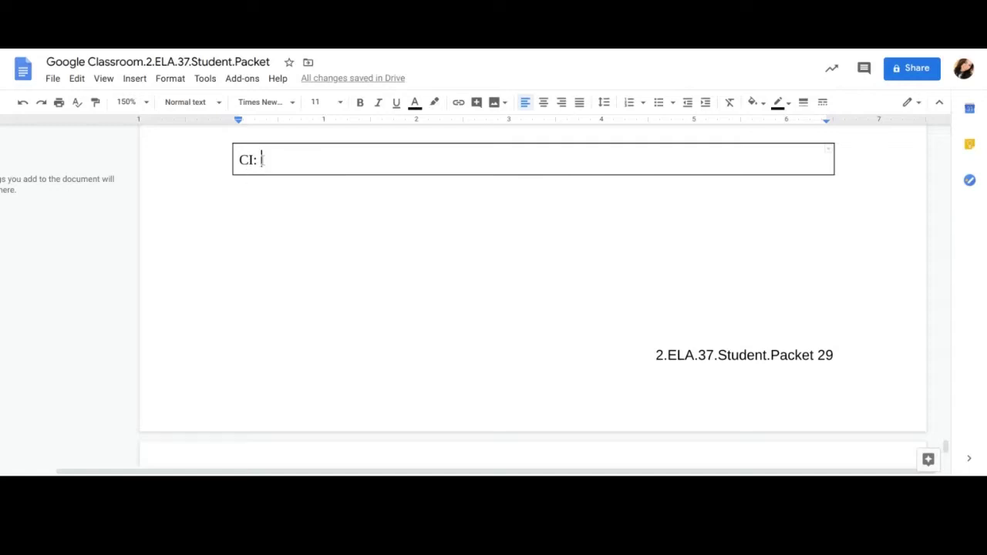
In the box under "Annotating the prompt" on the Short Response page, add the bullet "He loved him, he always wanted a pet"
scroll(302, 168, down, 2)
scroll(301, 168, down, 5)
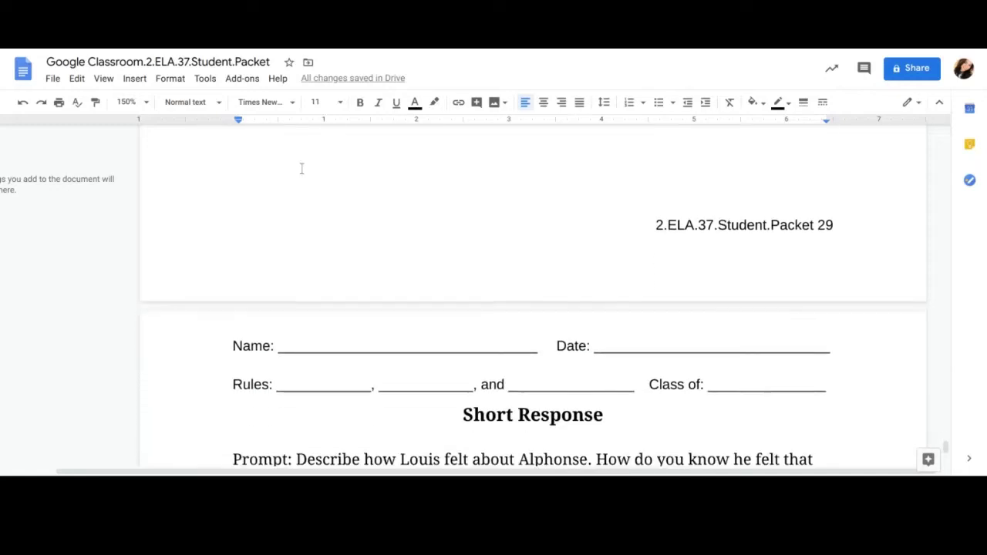
scroll(302, 168, down, 1)
scroll(302, 168, down, 1)
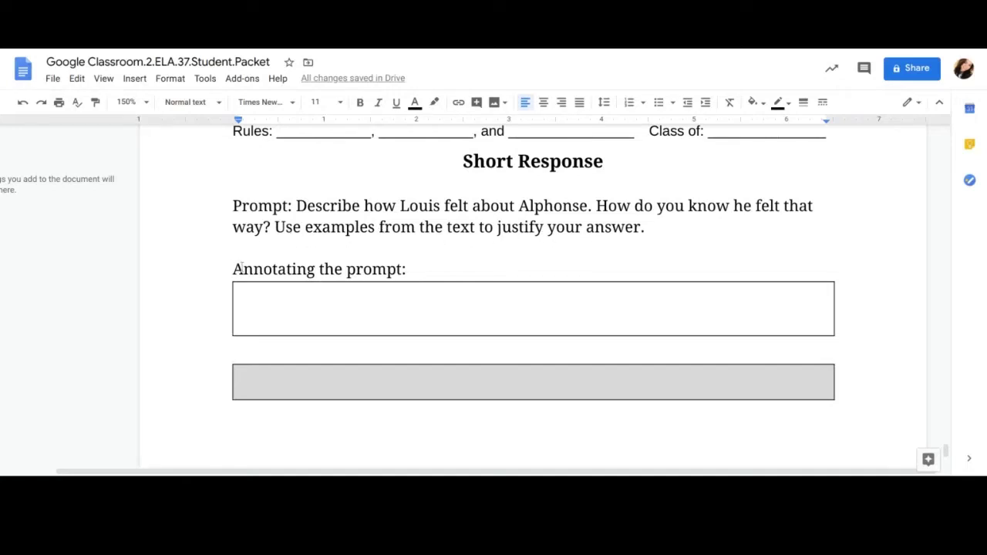
click(290, 296)
click(658, 103)
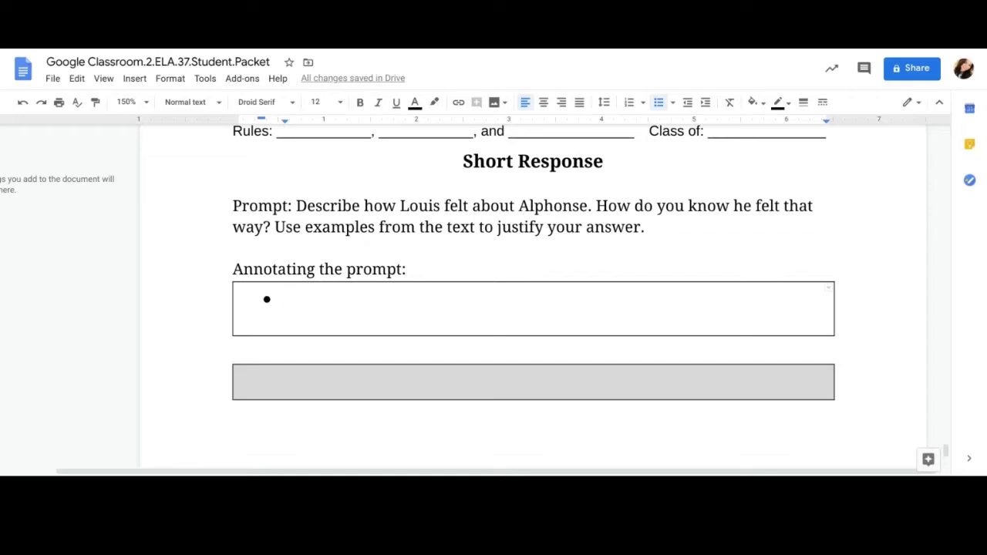
text(He lo)
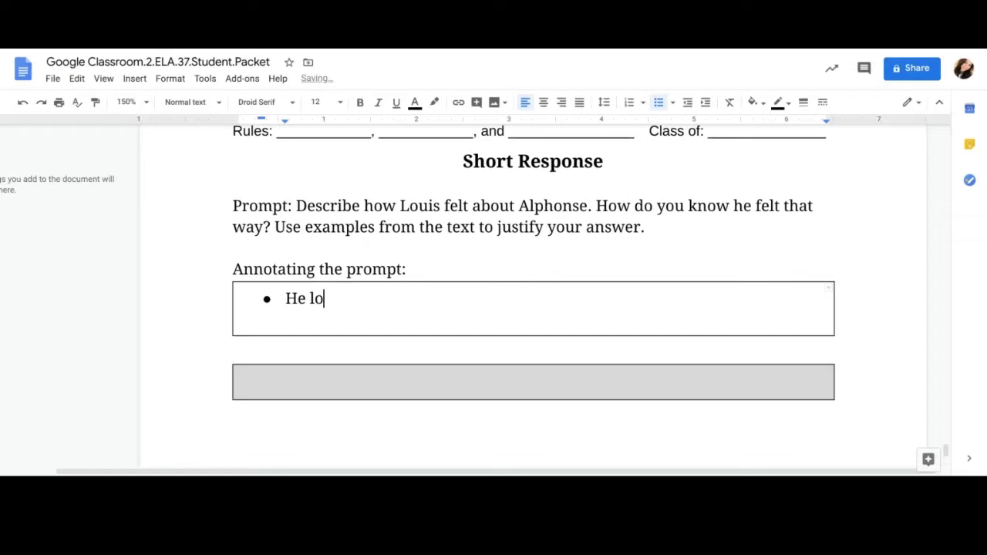
text(ved him)
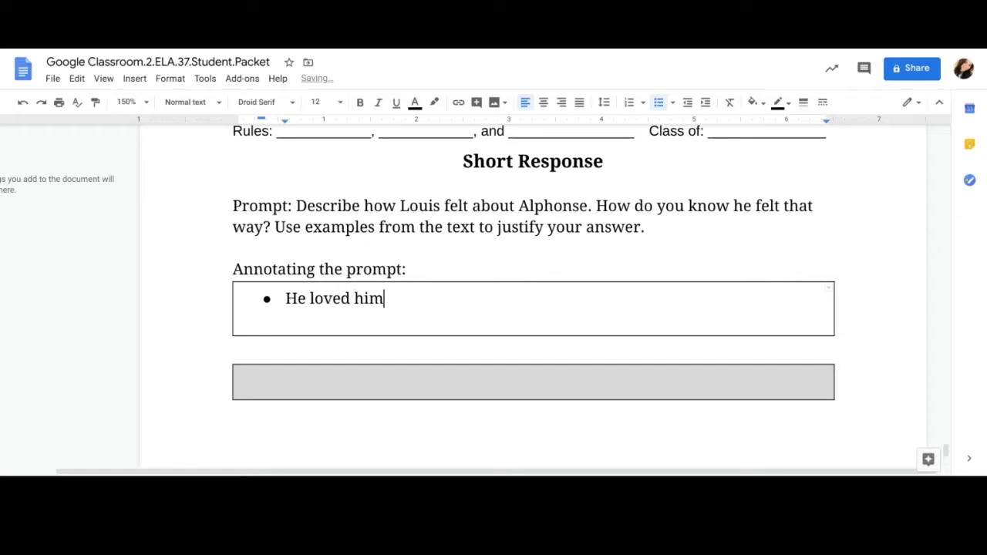
key(BackSpace)
text(, he alway)
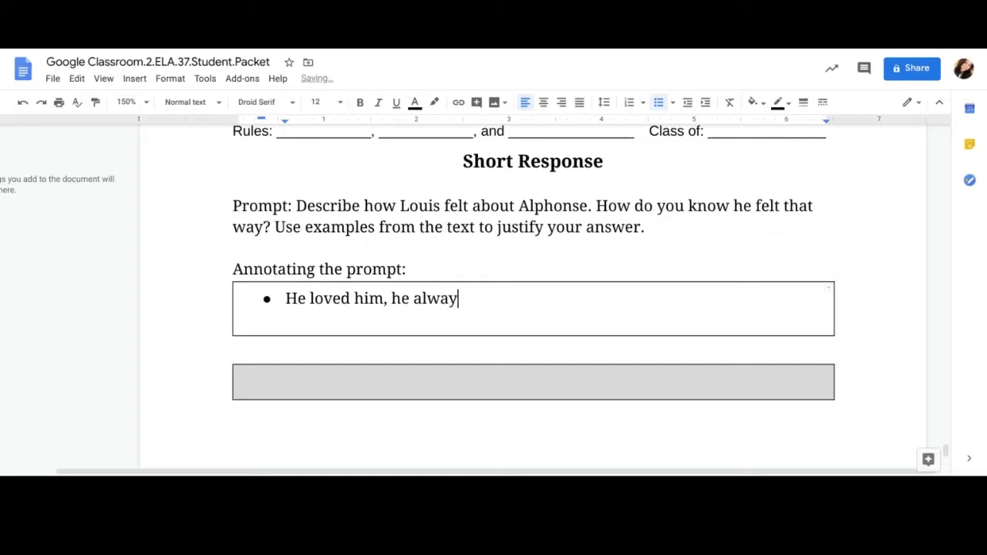
text(s wanted )
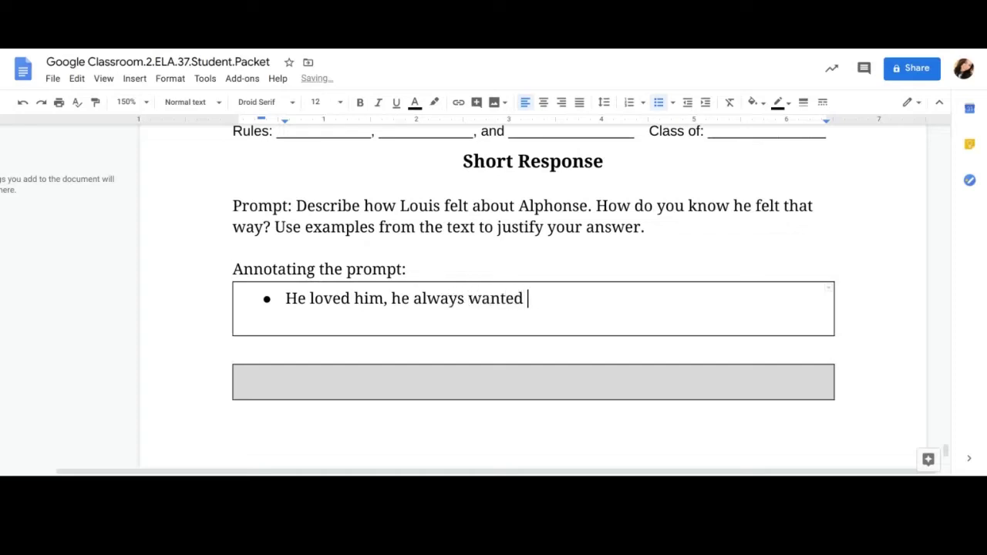
text(a pet)
key(Return)
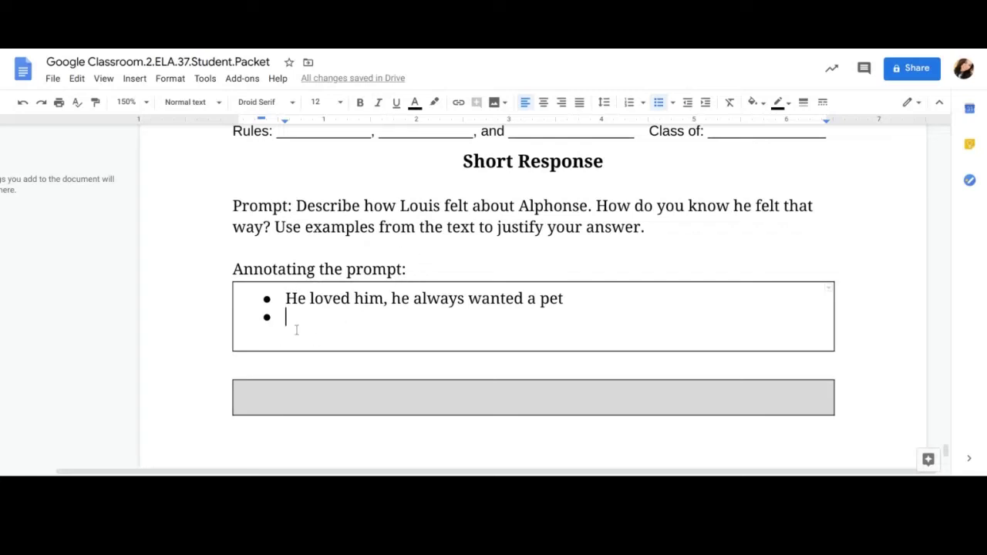
End the bulleted list and add the heading "RACE" with the line "R - restate the question" beneath it
scroll(296, 330, down, 1)
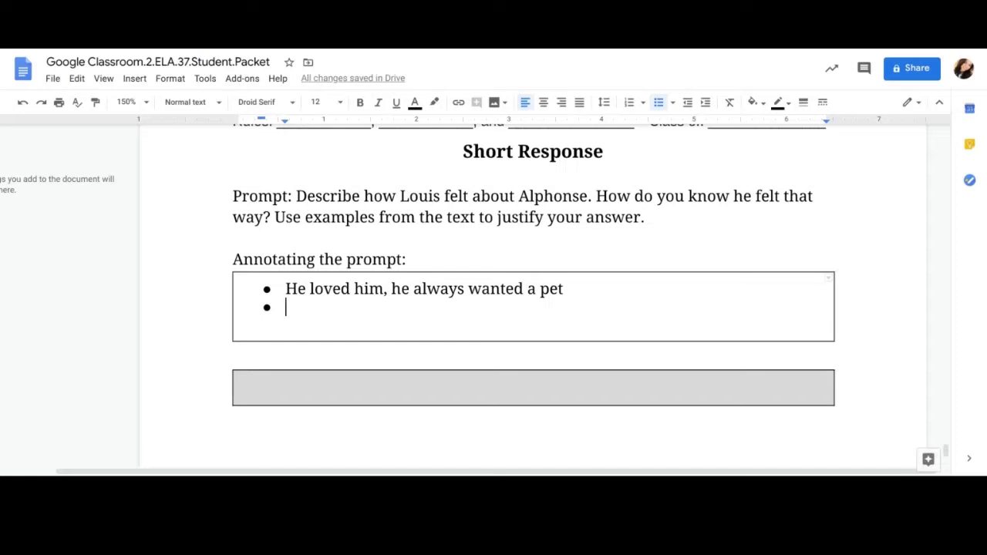
key(Return)
key(Return)
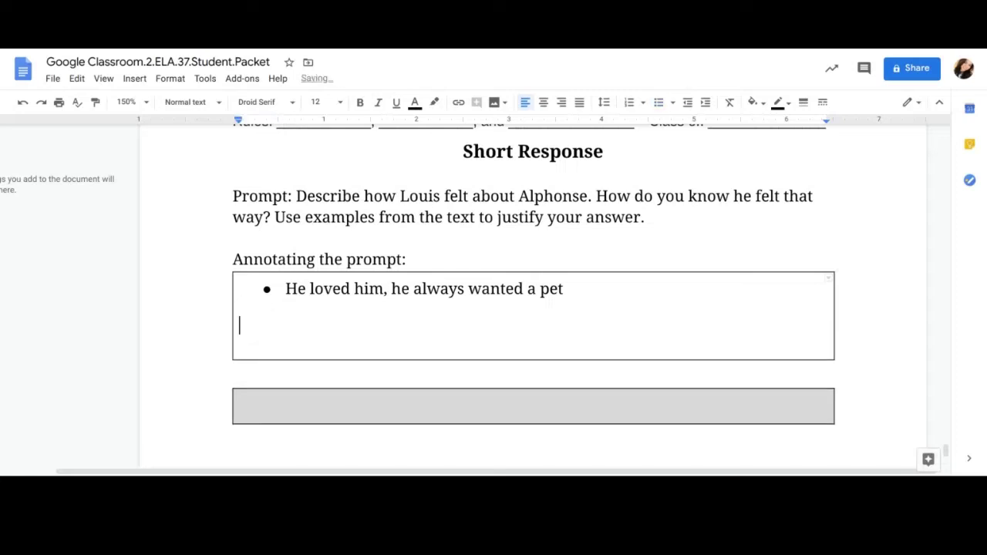
text(RACE)
key(Return)
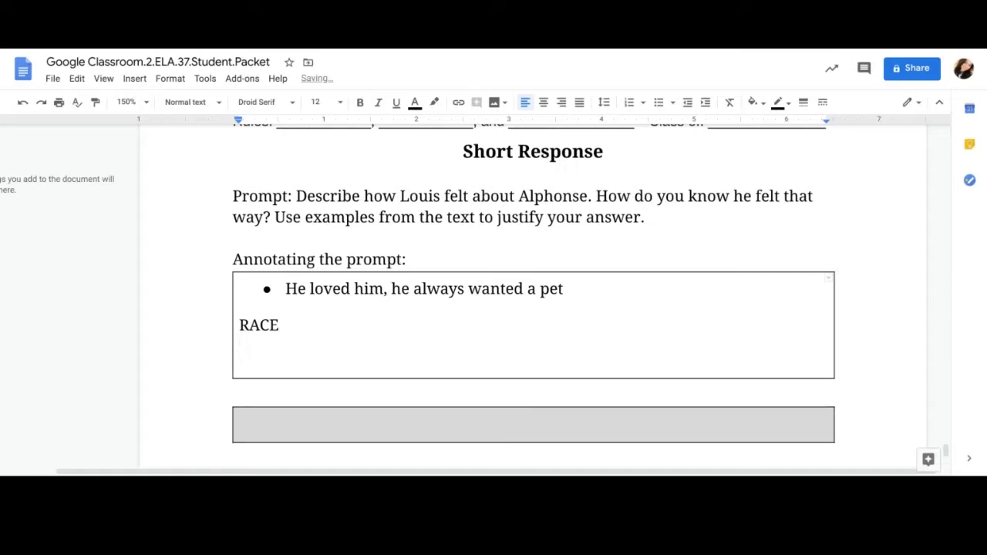
text(R - restate the )
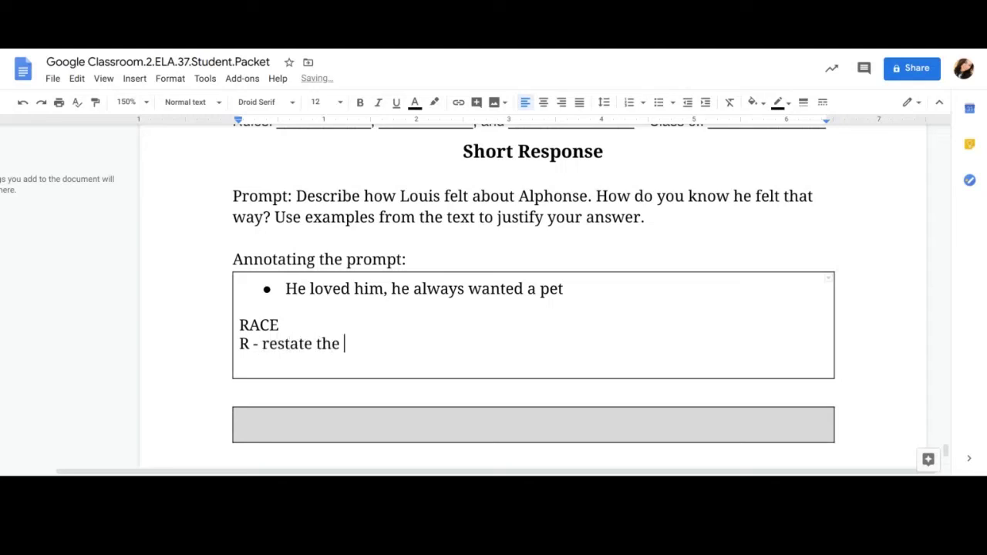
text(question)
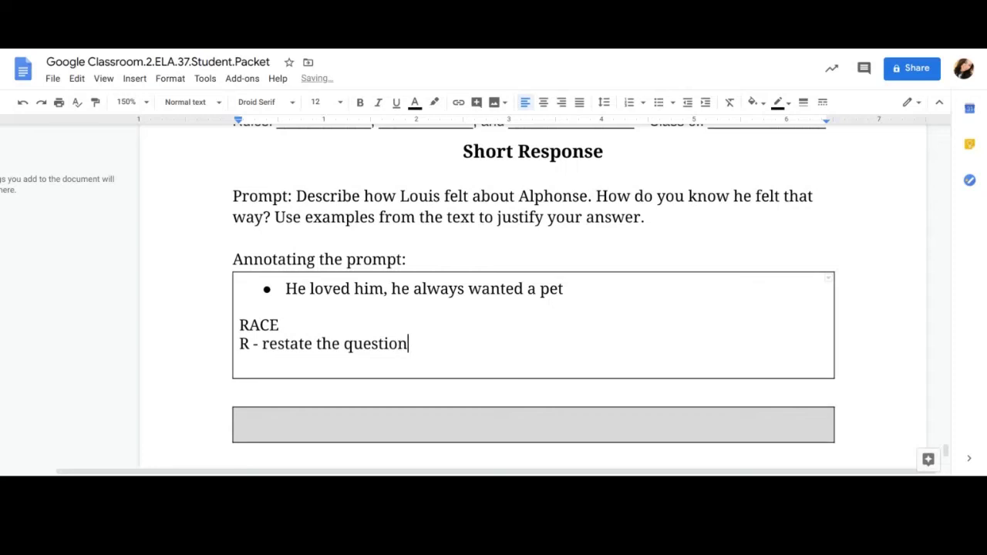
Add the line "A - answer the question" to the RACE notes in the annotation box
key(Return)
text(A)
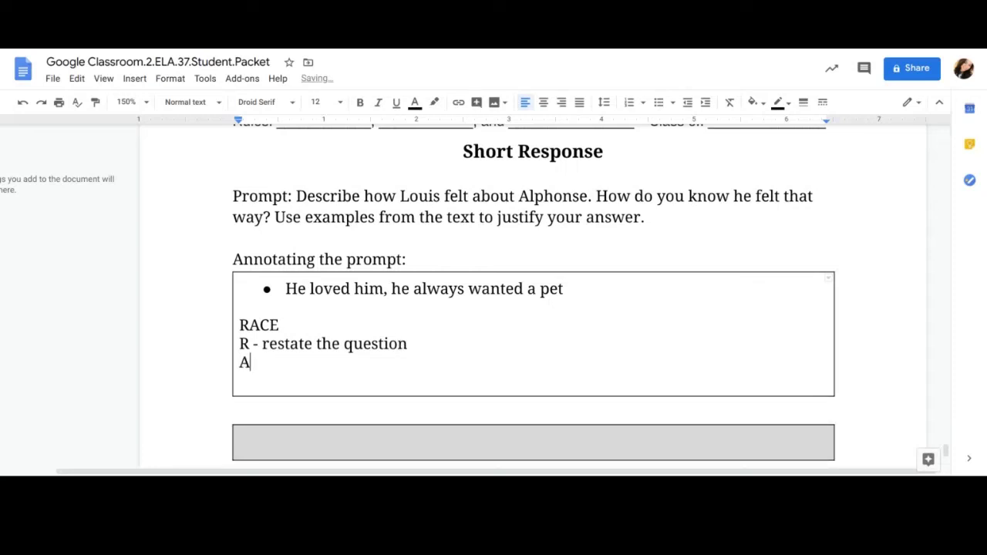
text(-)
key(BackSpace)
text(- an)
key(BackSpace)
text(nswer the )
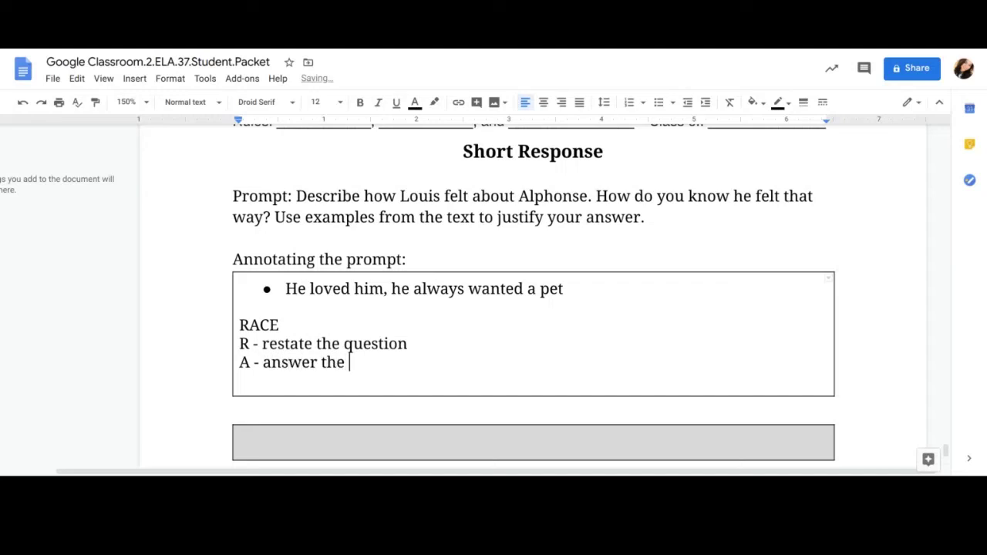
text(question)
key(Return)
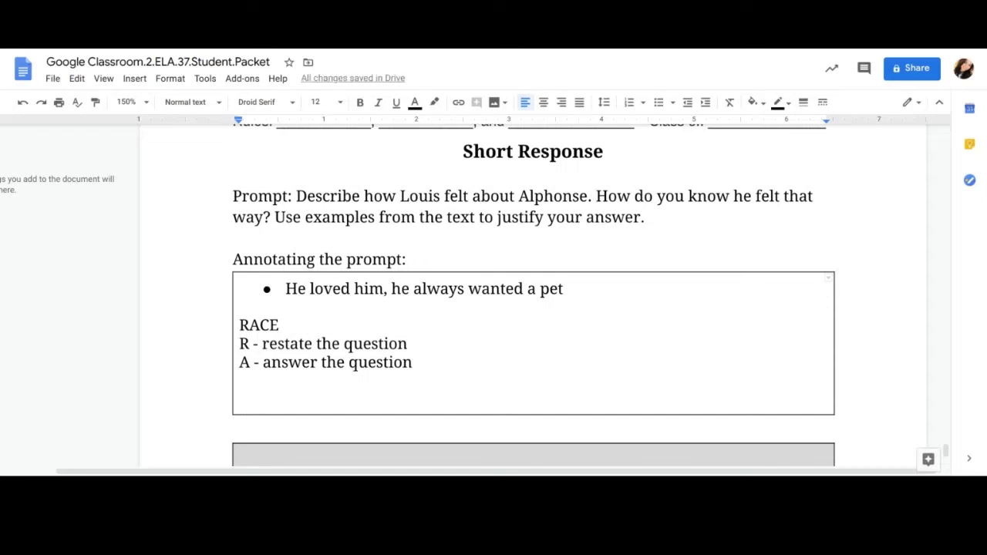
Complete the RACE notes with the lines "C - cite the source" and "E - explain"
text(C)
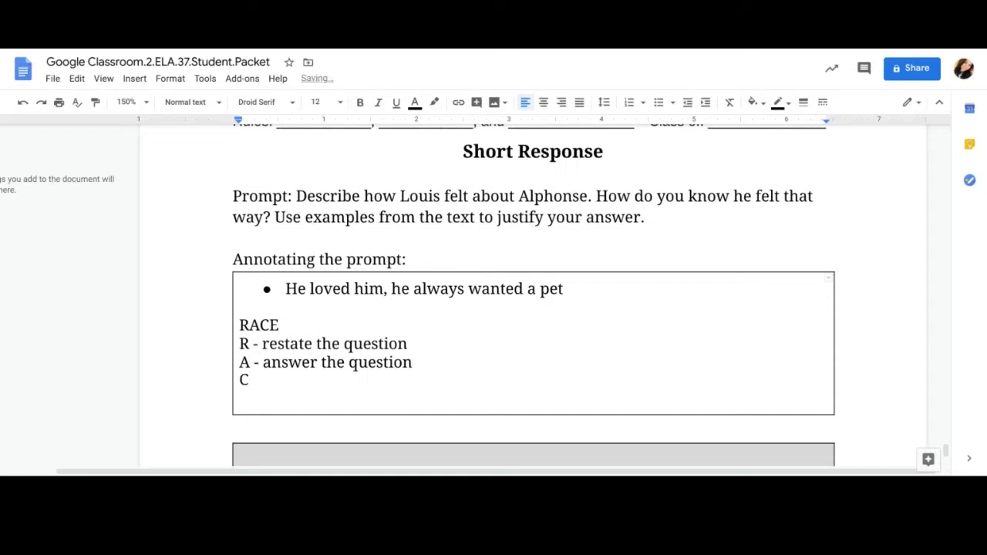
text( - cite the source)
key(Return)
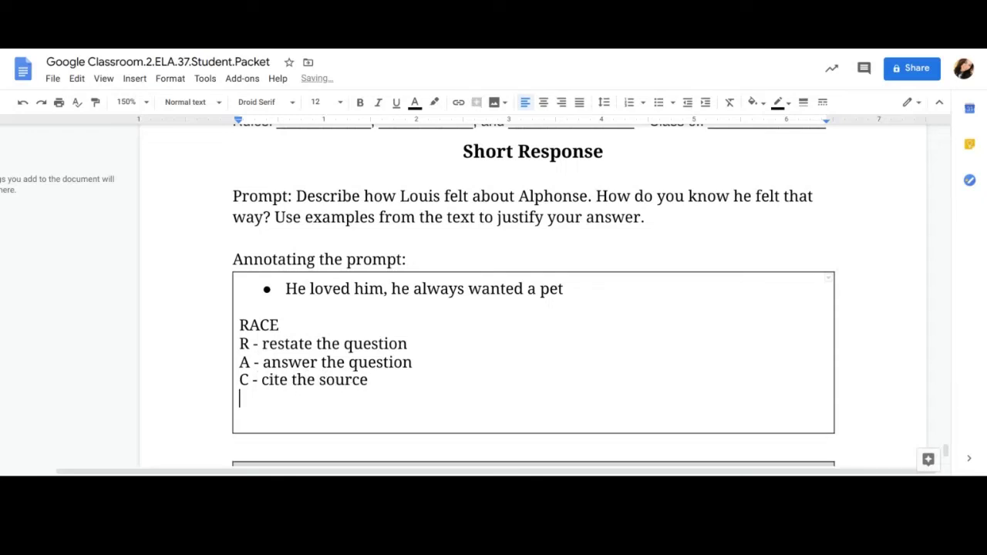
text(E - explain)
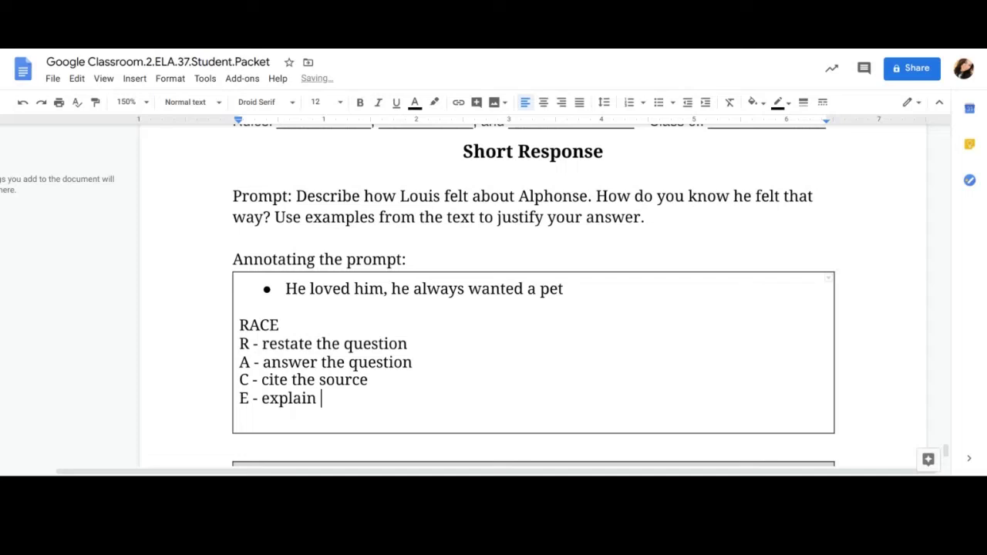
scroll(286, 354, down, 2)
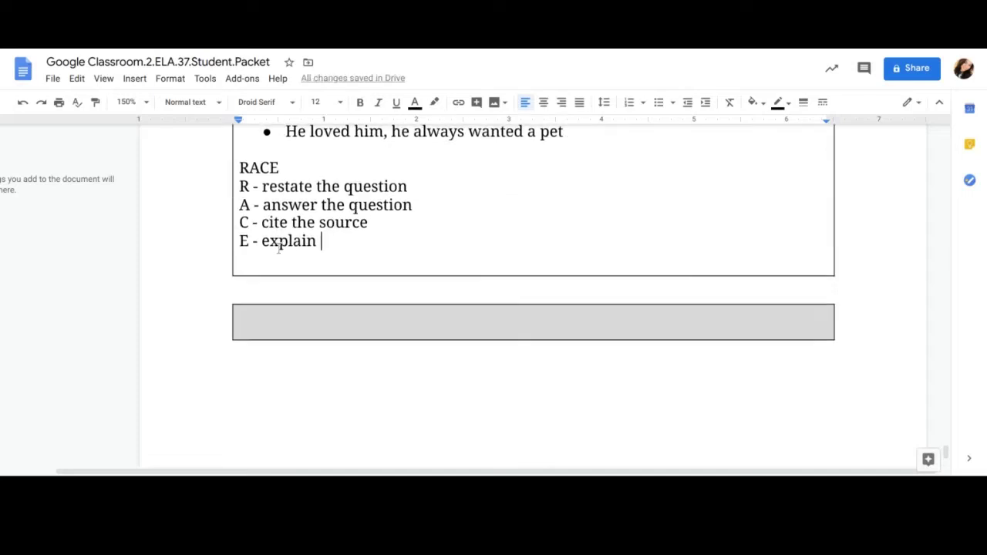
click(257, 332)
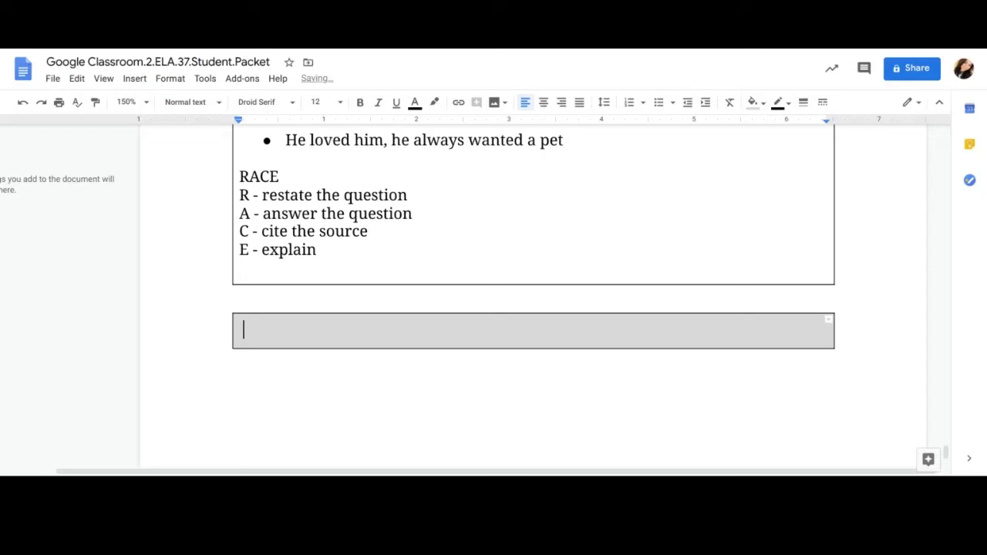
scroll(262, 304, up, 1)
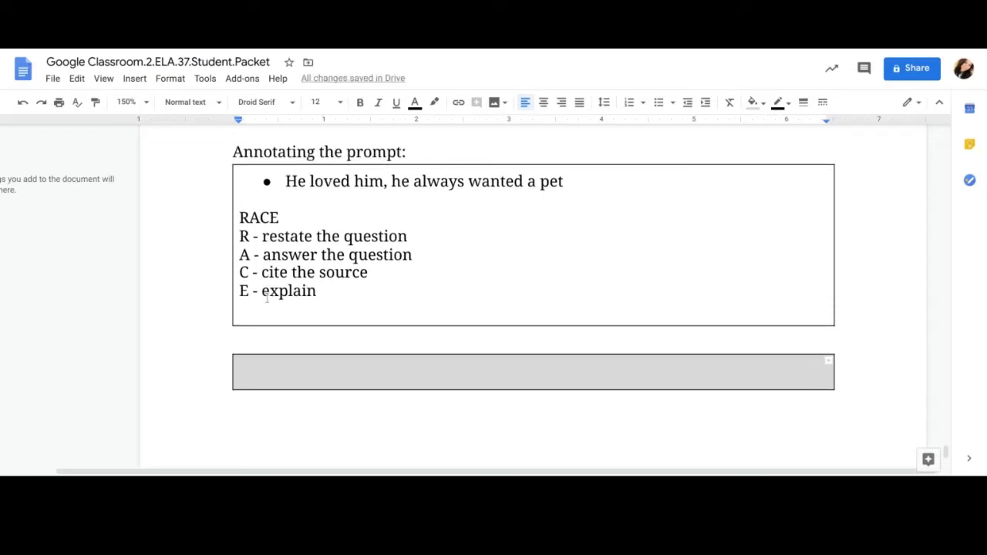
click(245, 305)
click(280, 362)
scroll(256, 354, up, 1)
Below the RACE notes in the annotation box, leave a blank line and add the line "R - Louis loved Alphonse a lot."
click(255, 339)
scroll(254, 339, up, 2)
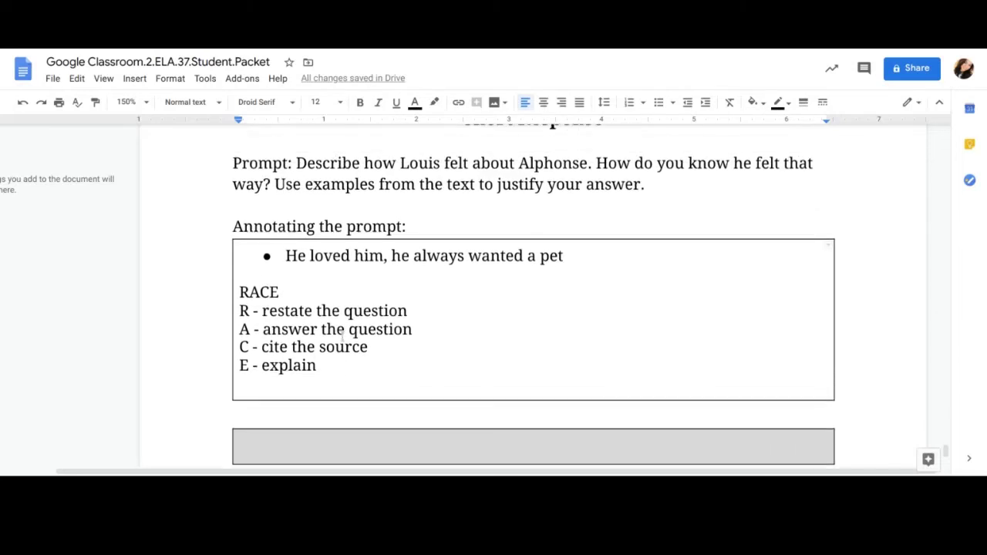
key(Return)
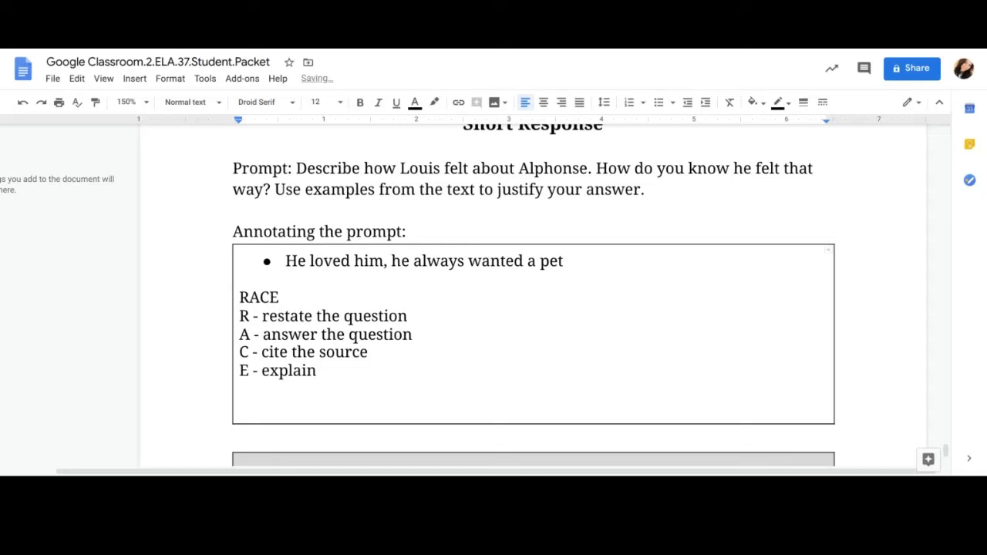
text(R -)
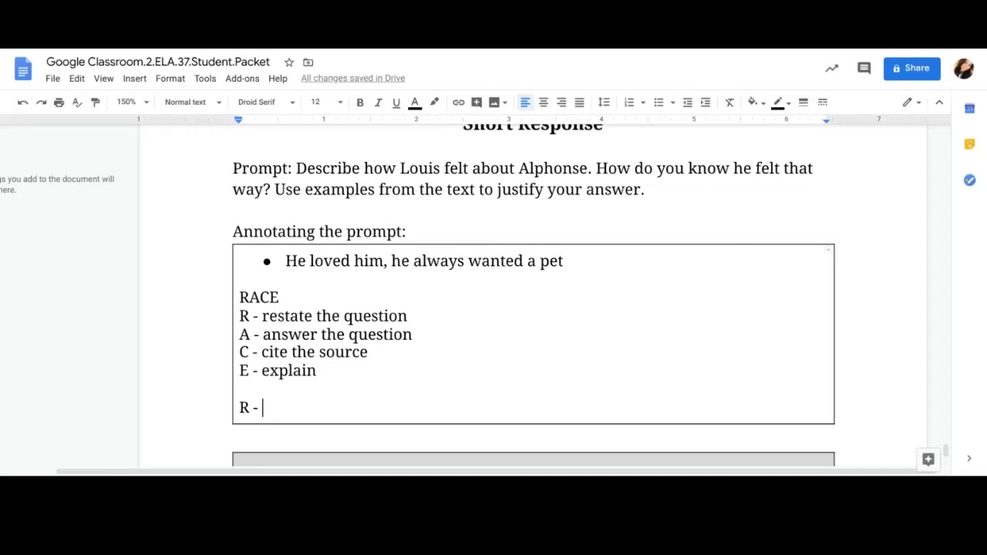
text(Lou)
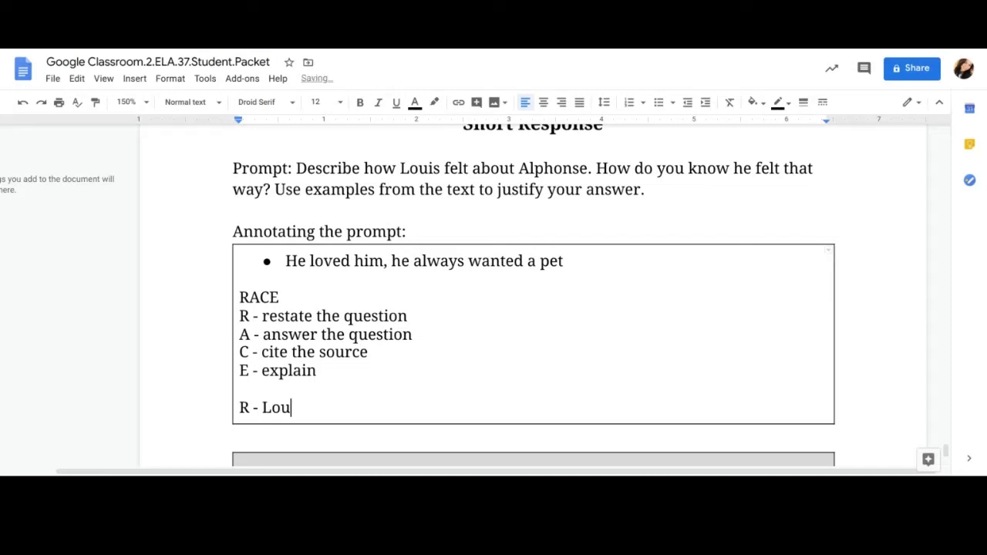
text(is loved Alphon)
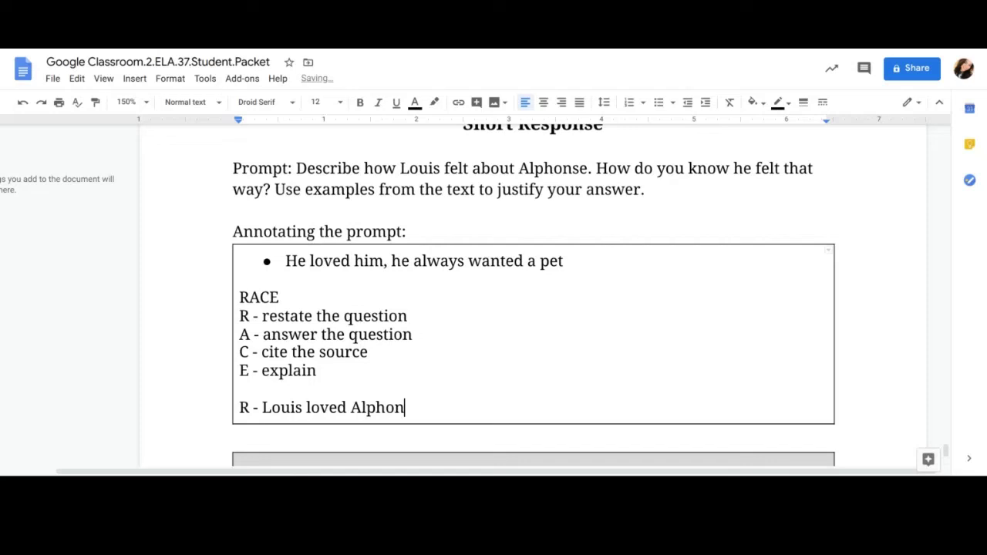
text(se a lot.)
key(Return)
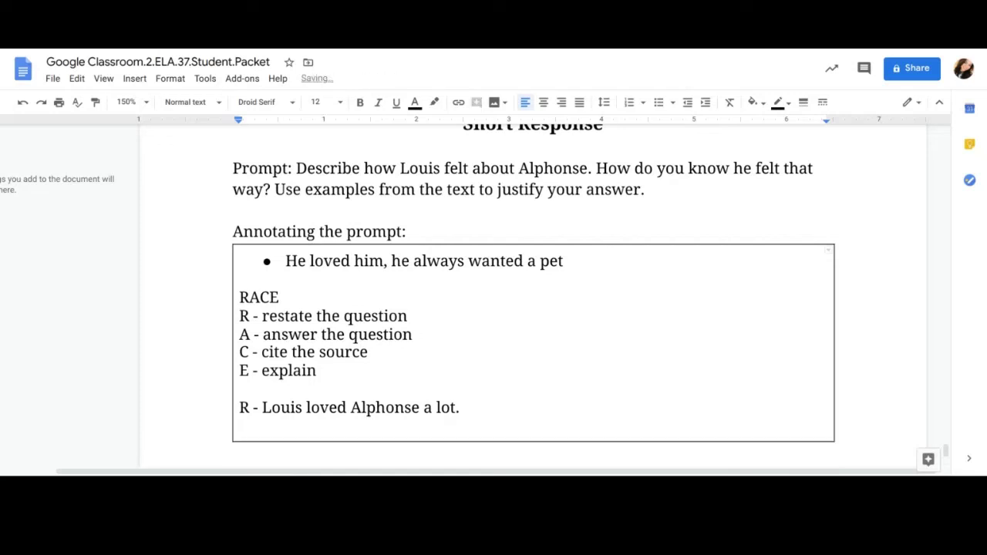
Begin the response in the gray box below the annotations with the sentence "Louis loved Alphonse a lot."
scroll(244, 396, down, 3)
click(249, 373)
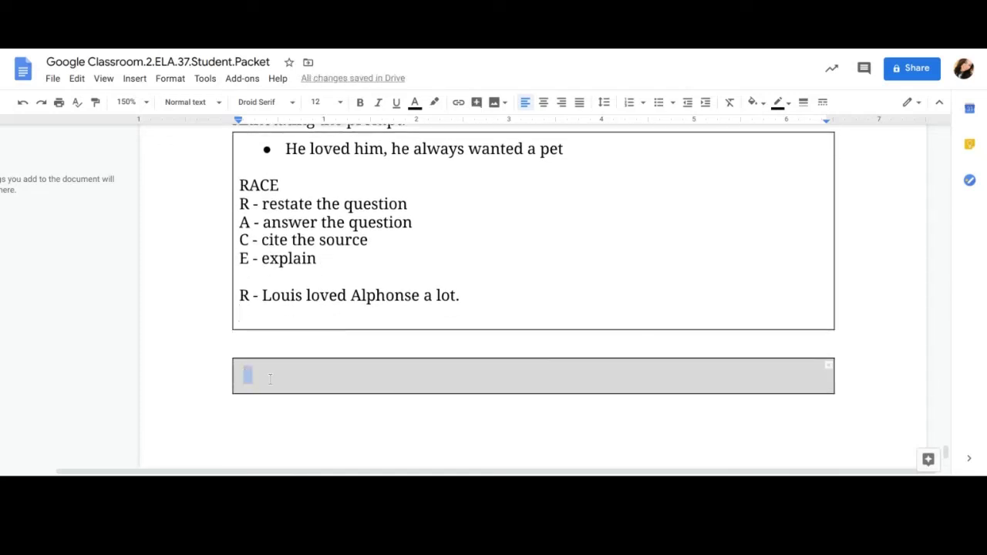
click(254, 371)
text(L)
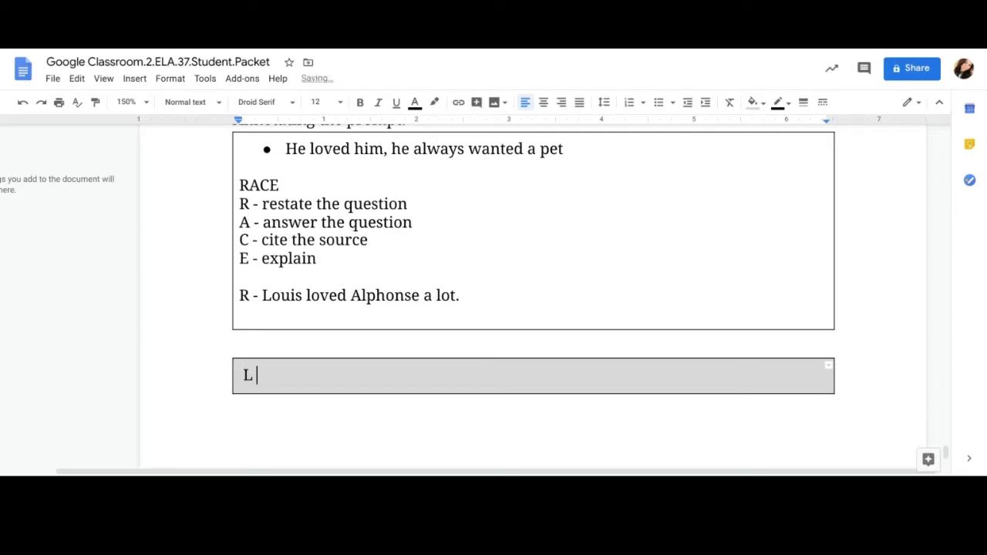
text(ouis loved)
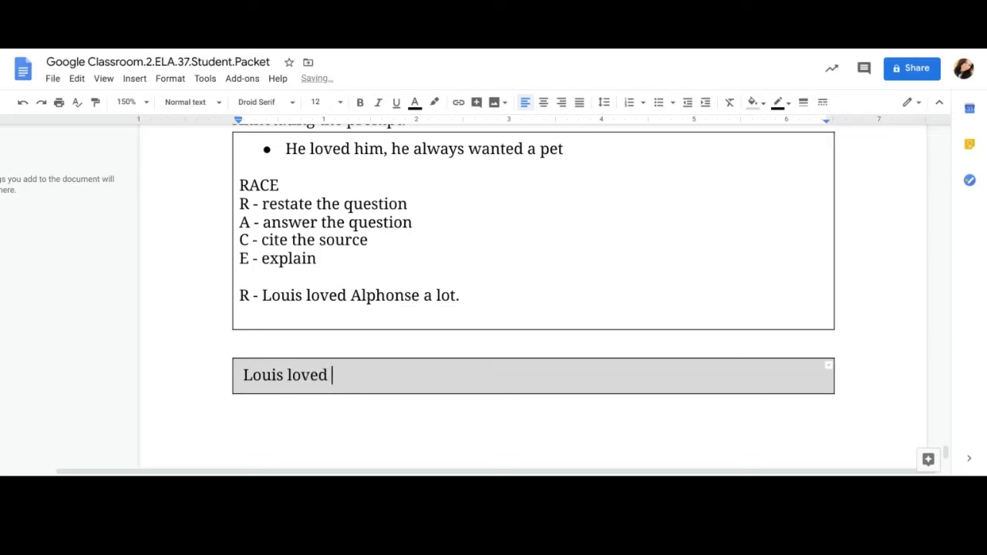
text( Ali)
key(BackSpace)
text(phonse )
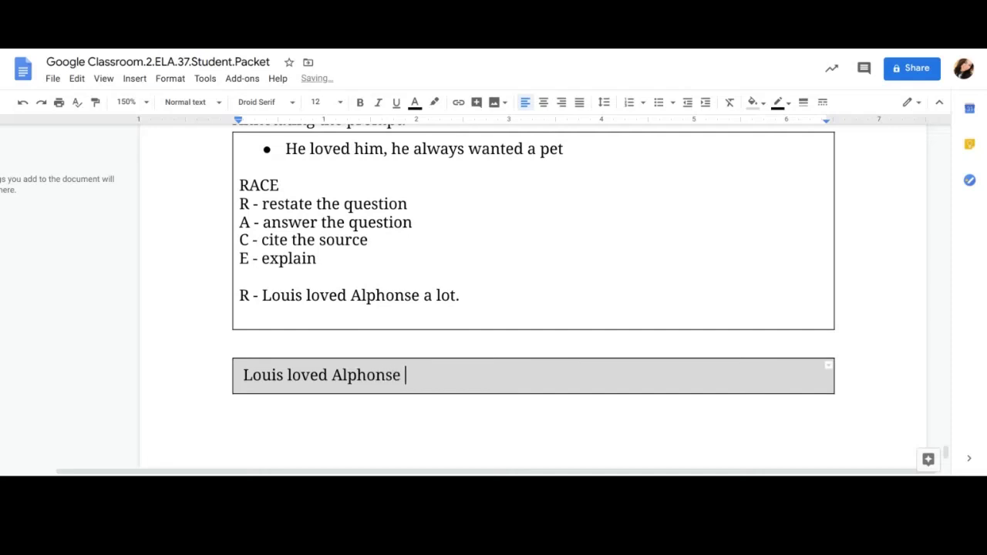
text(a lot.)
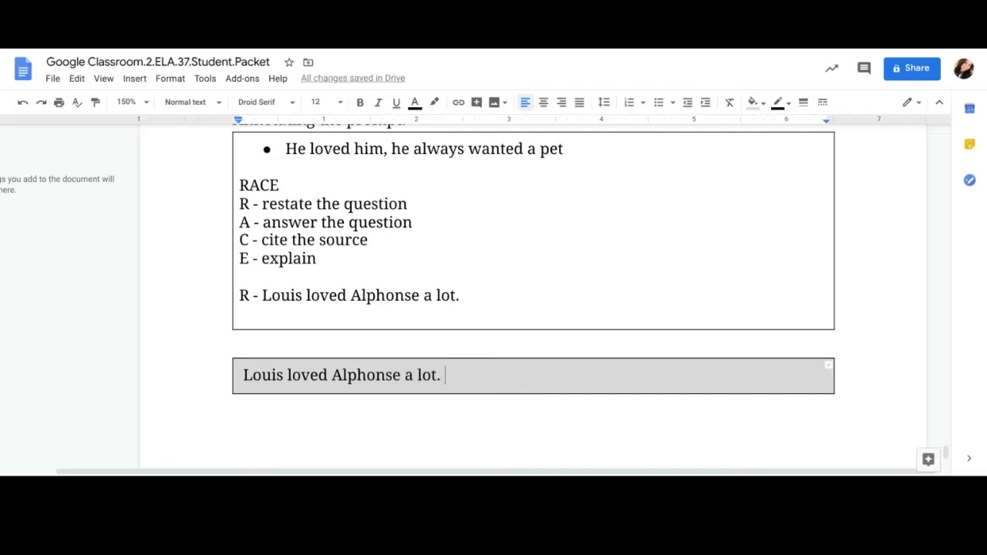
Append the sentence starter "(According to the text on page....)" to the "C - cite the source" line of the RACE notes
click(246, 319)
click(388, 239)
text(()
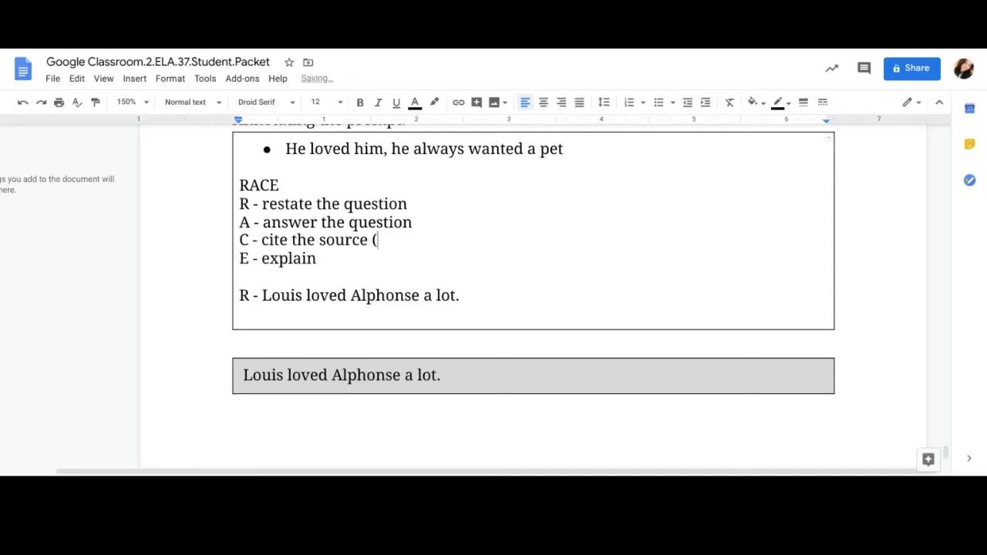
text(According to the e)
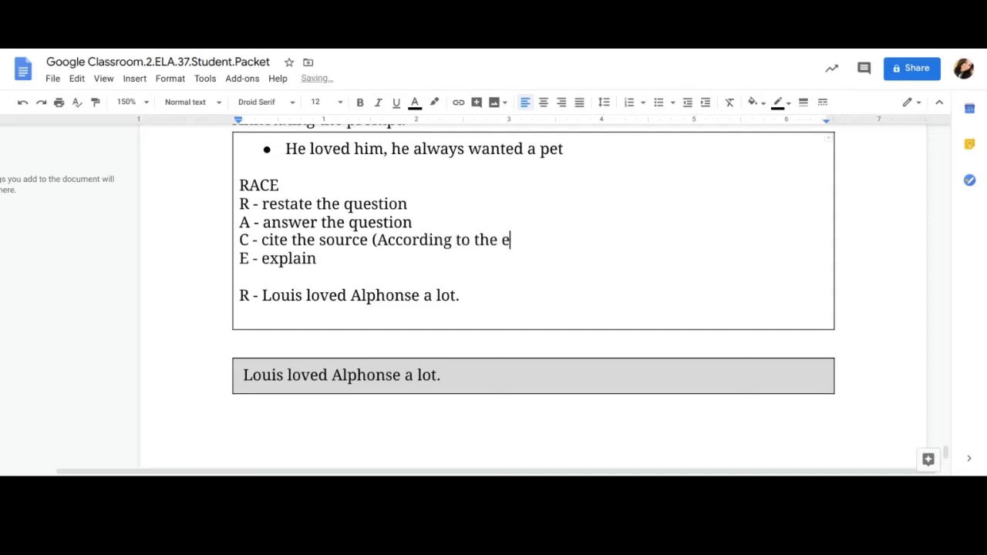
key(BackSpace)
text(text on page....))
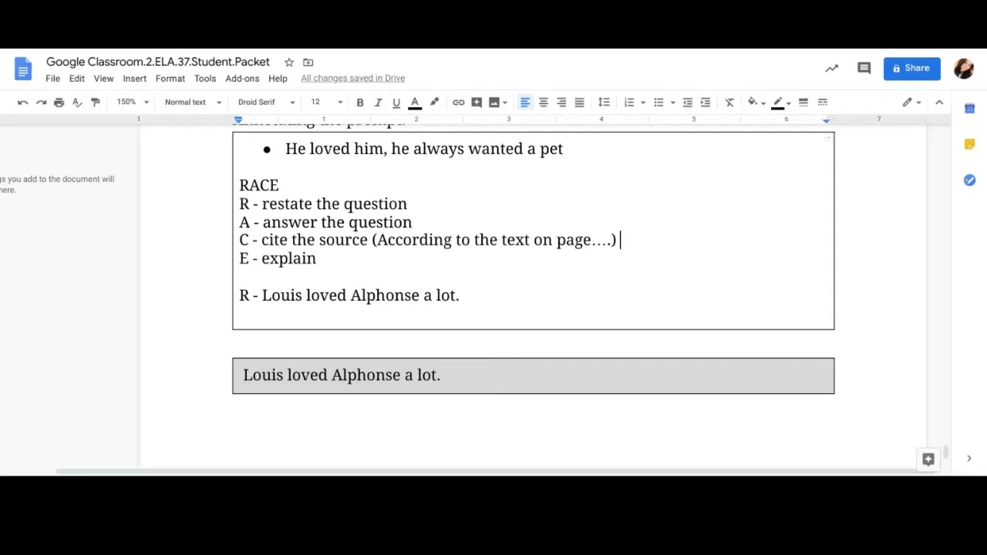
Append the sentence starter "(These examples show that...)" to the "E - explain" line of the RACE notes
click(344, 259)
text(()
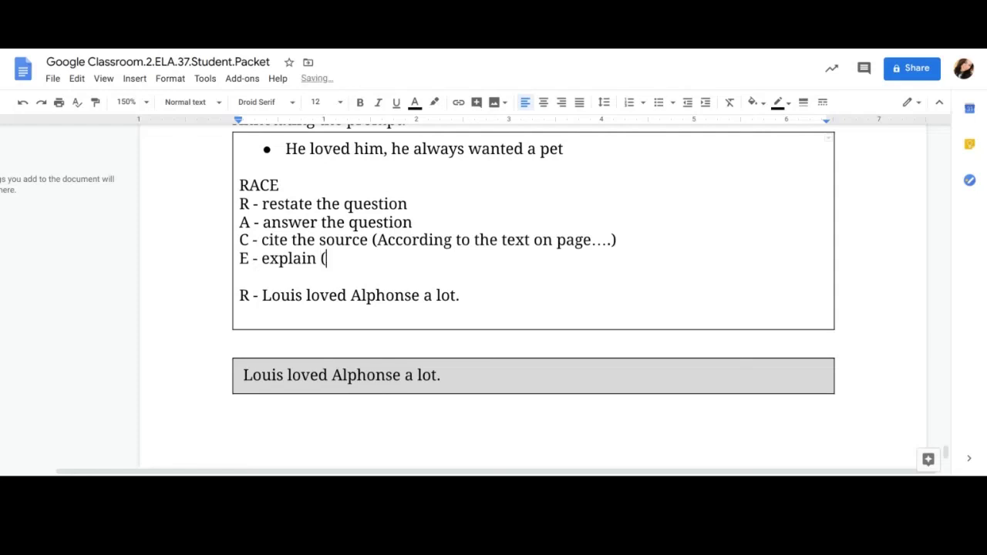
text(These examples show that)
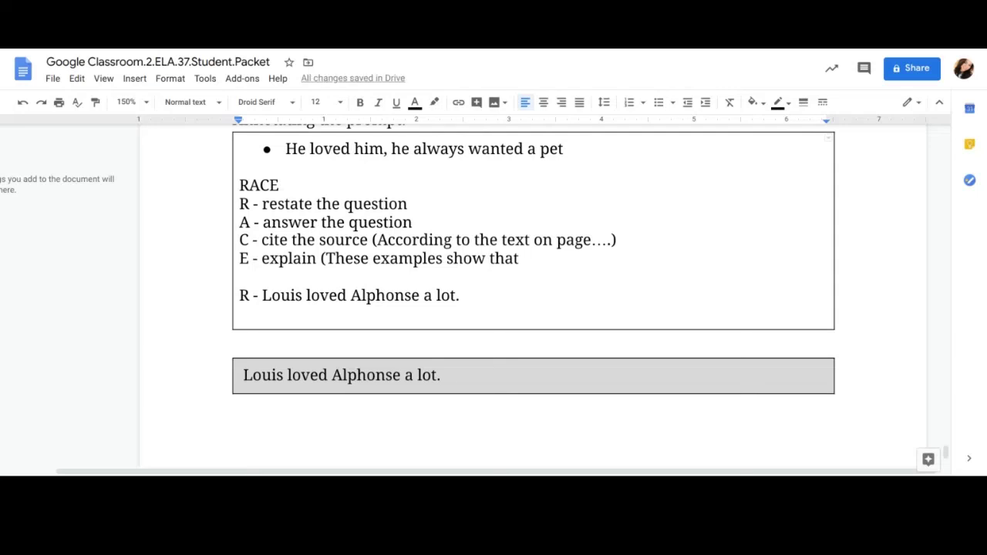
key(BackSpace)
text(.)
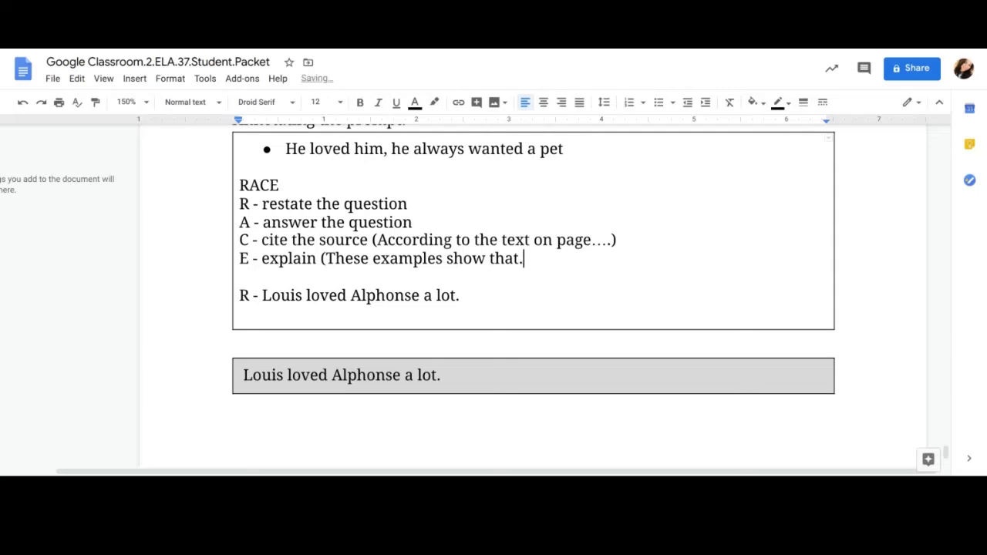
text(..))
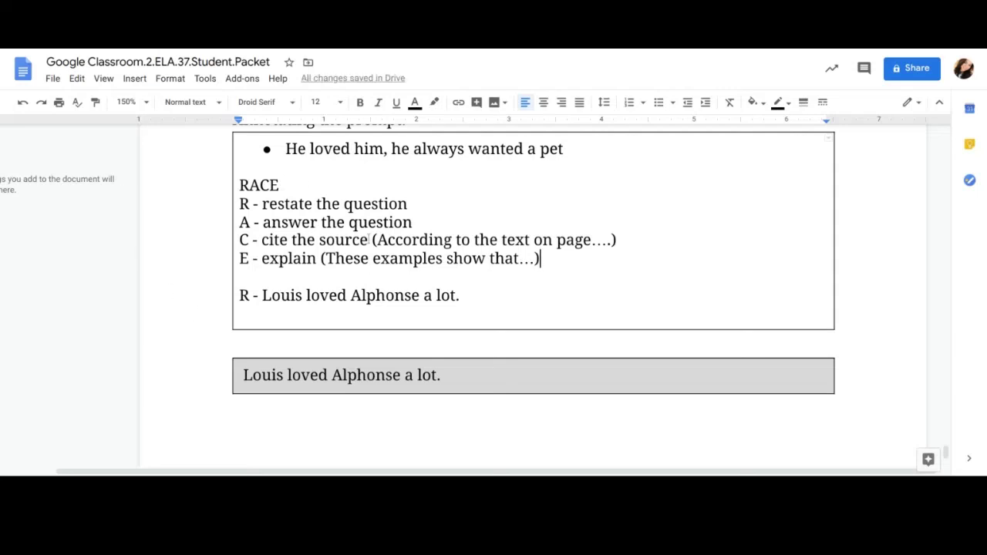
click(245, 308)
scroll(369, 378, down, 1)
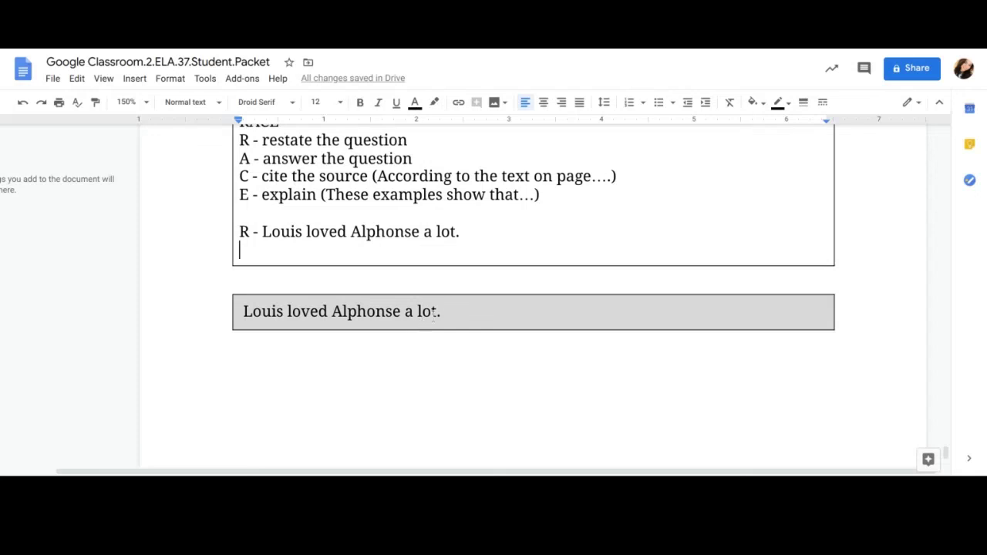
click(451, 311)
scroll(252, 208, up, 1)
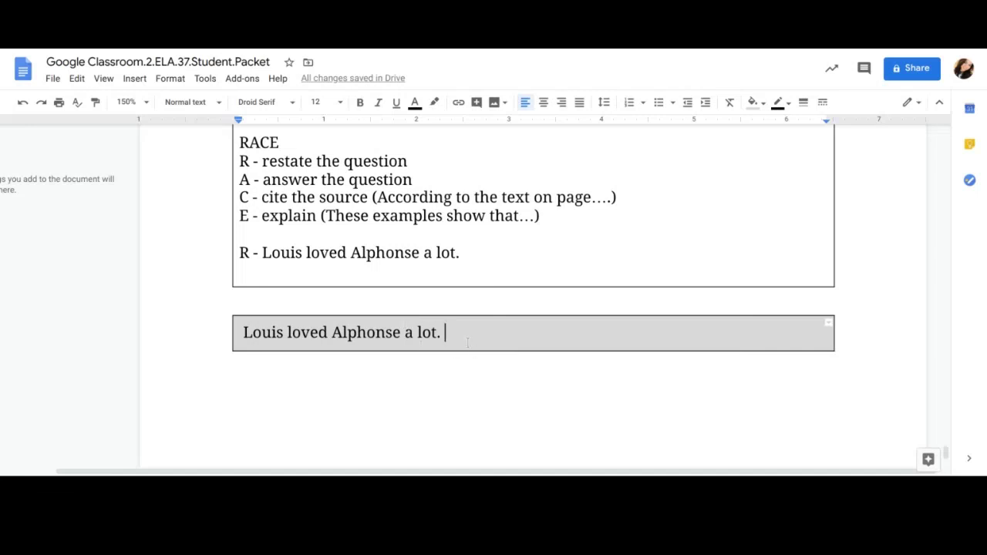
scroll(467, 342, up, 2)
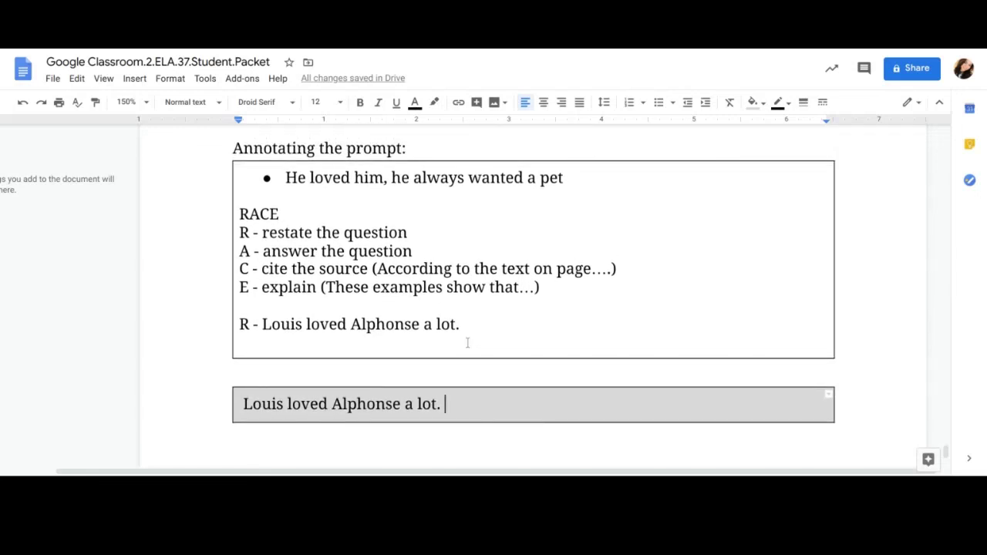